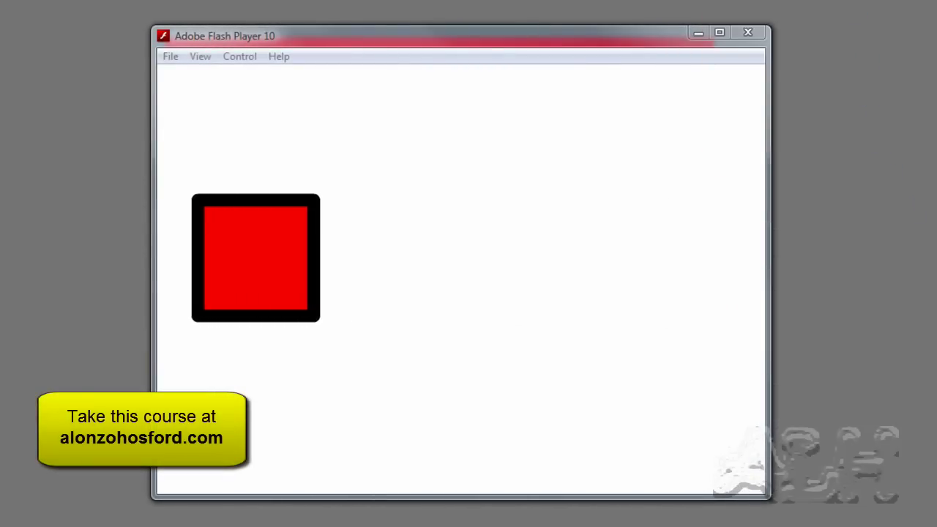
- Close the finished-animation preview and open Ex03_Start.fla with the red square's motion path
click(748, 32)
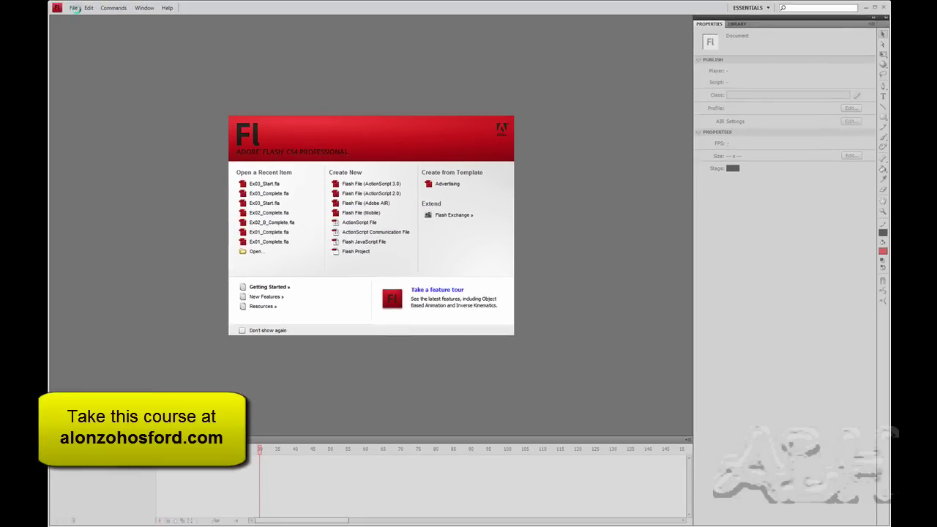
click(74, 8)
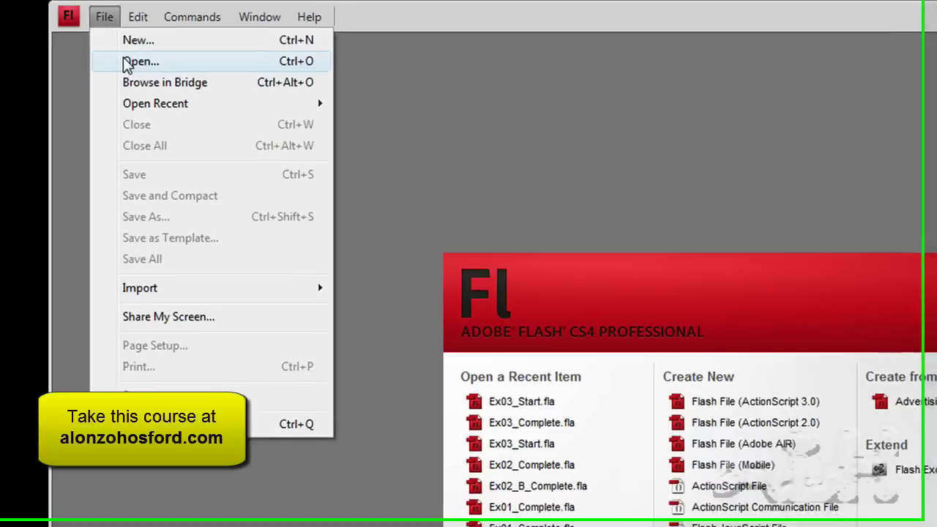
click(80, 30)
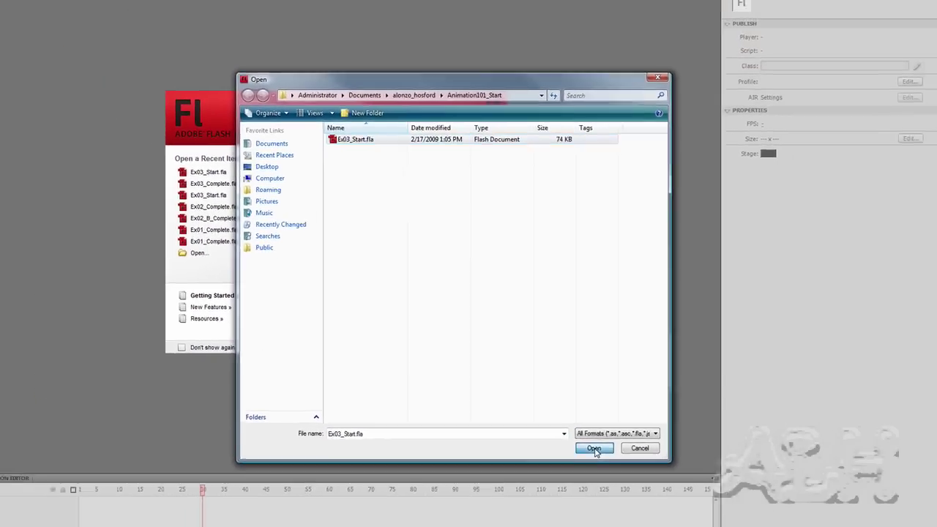
click(612, 517)
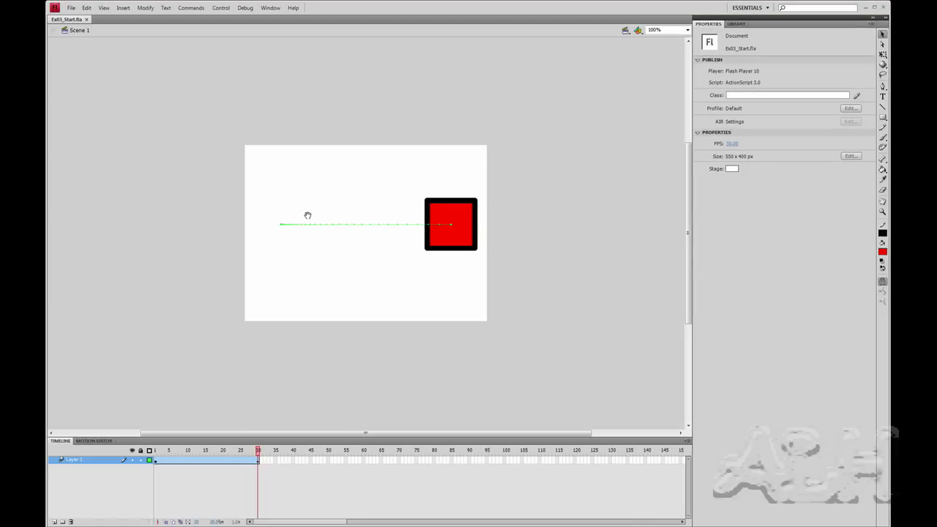
drag(318, 211, 171, 345)
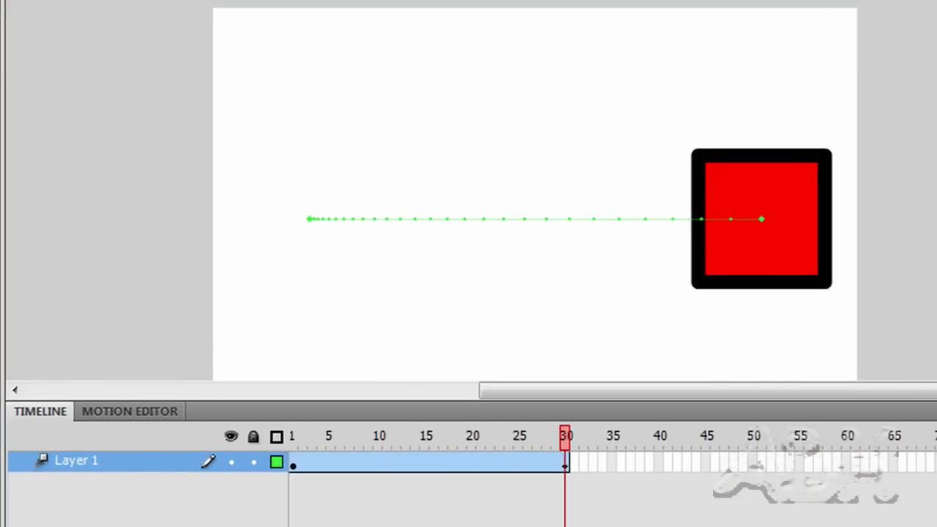
key(Return)
click(426, 460)
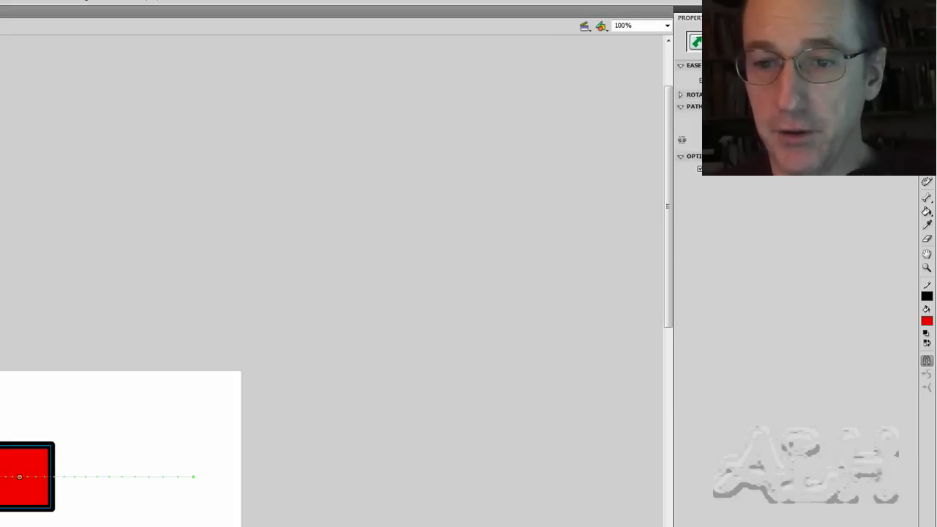
key(ctrl+Return)
drag(861, 111, 296, 97)
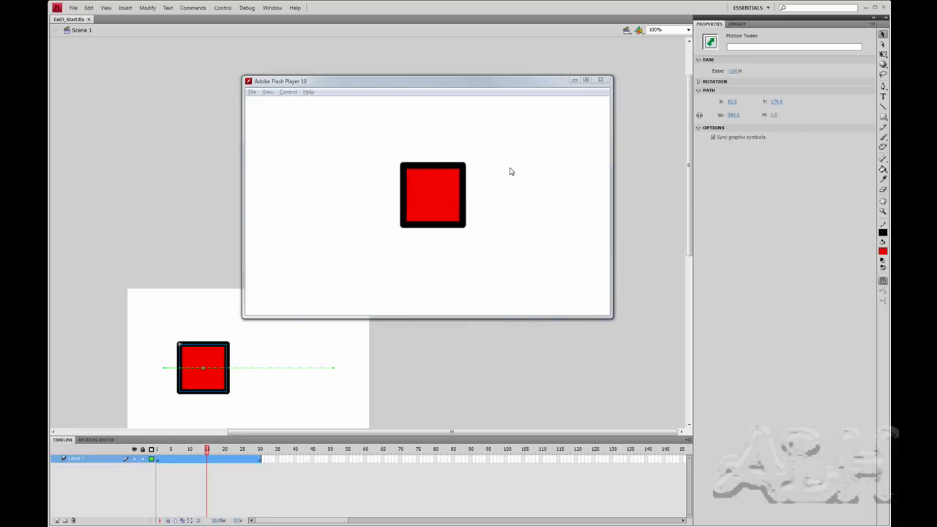
drag(427, 85, 891, 176)
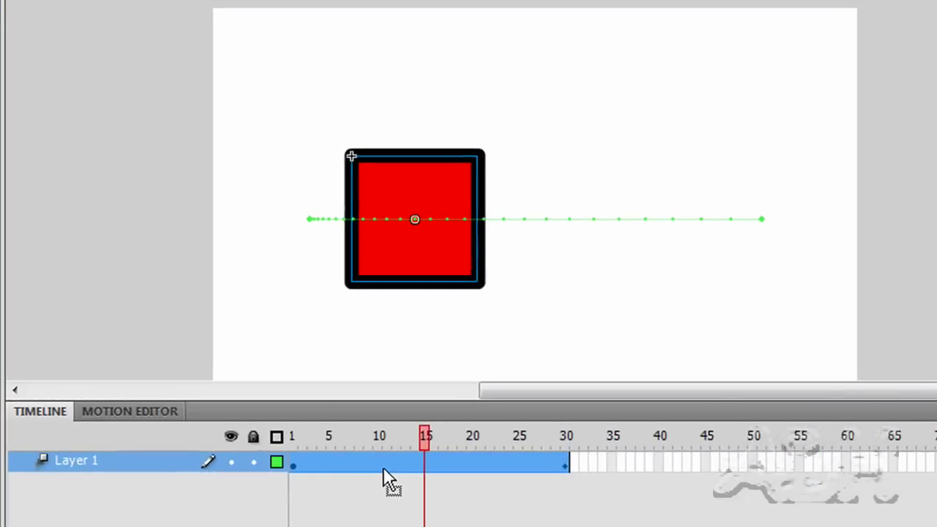
- Copy the frames of the square's 30-frame tween span
click(191, 461)
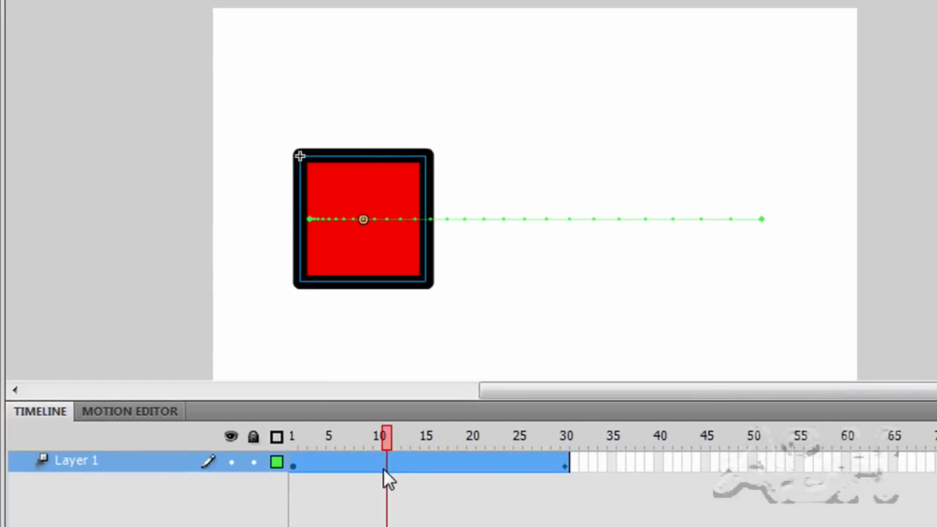
drag(383, 470, 409, 463)
right_click(409, 463)
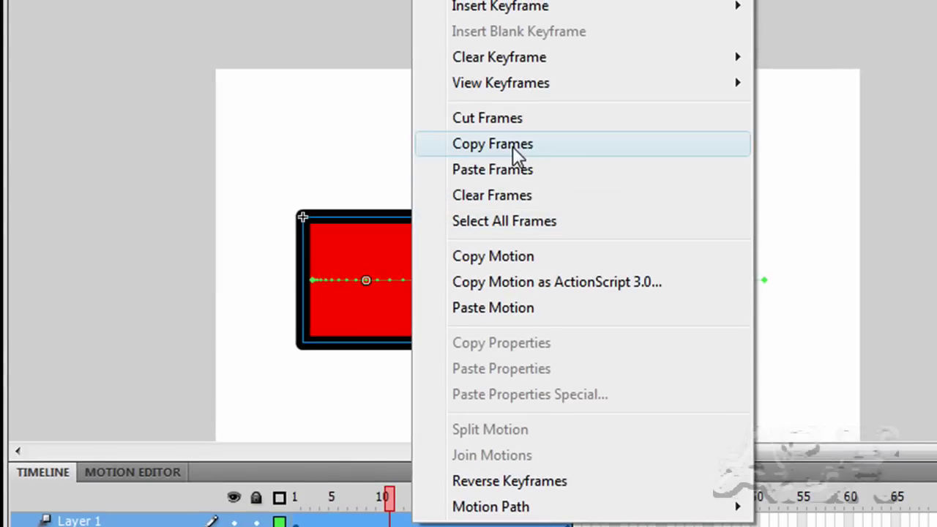
click(513, 146)
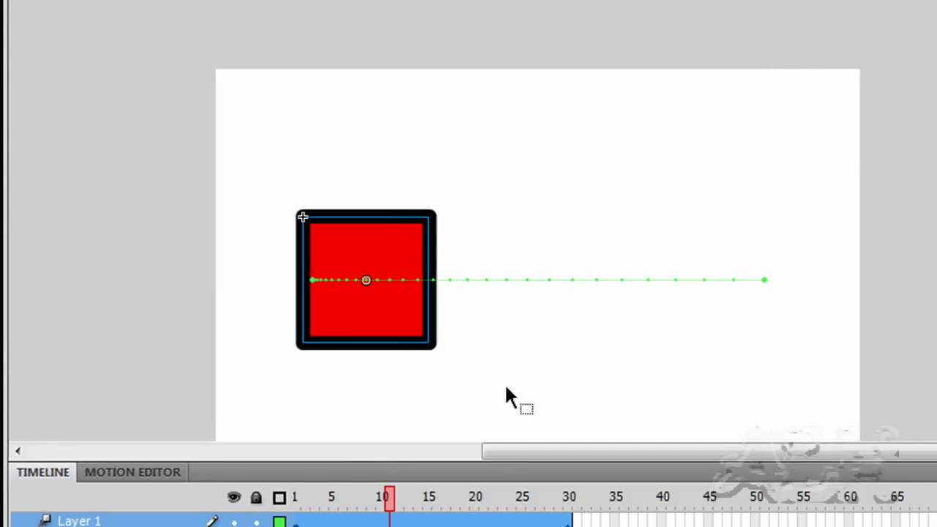
- Paste the copied tween at frame 31 so it runs to frame 60, then play both tweens
click(576, 522)
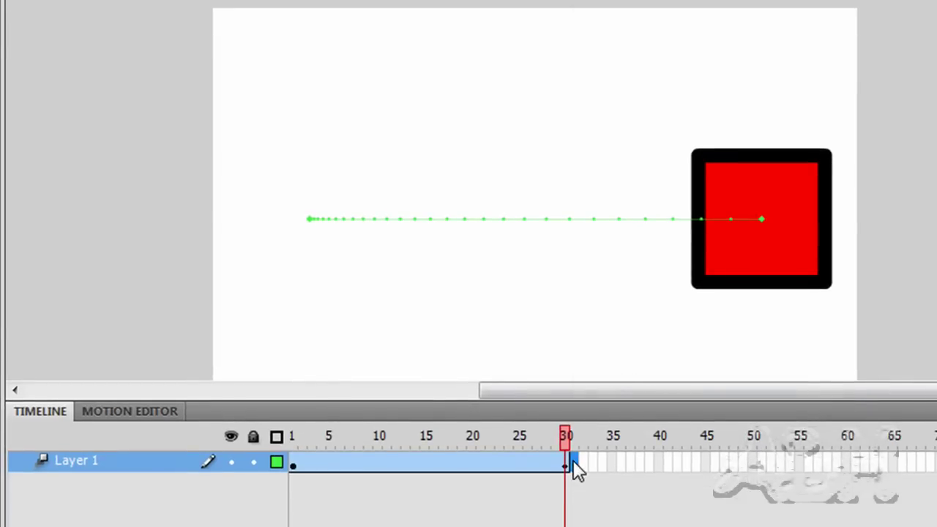
right_click(574, 461)
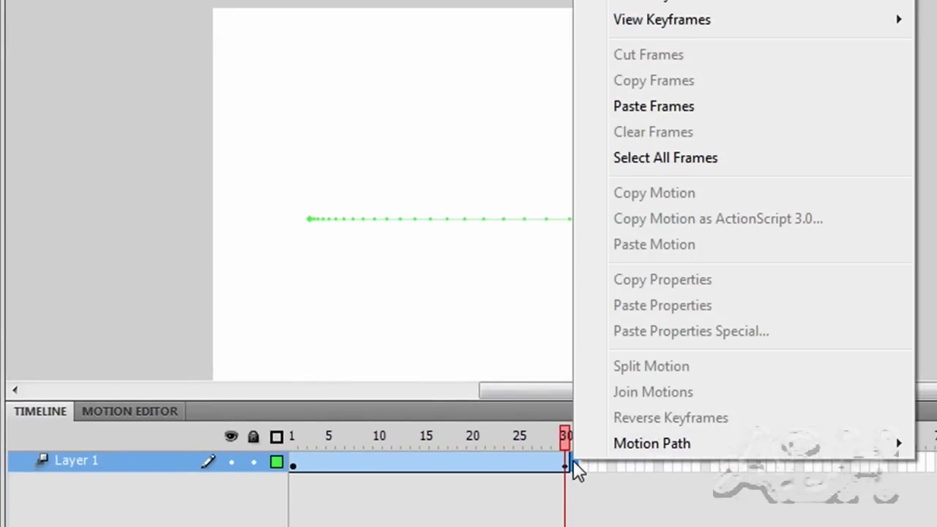
click(655, 108)
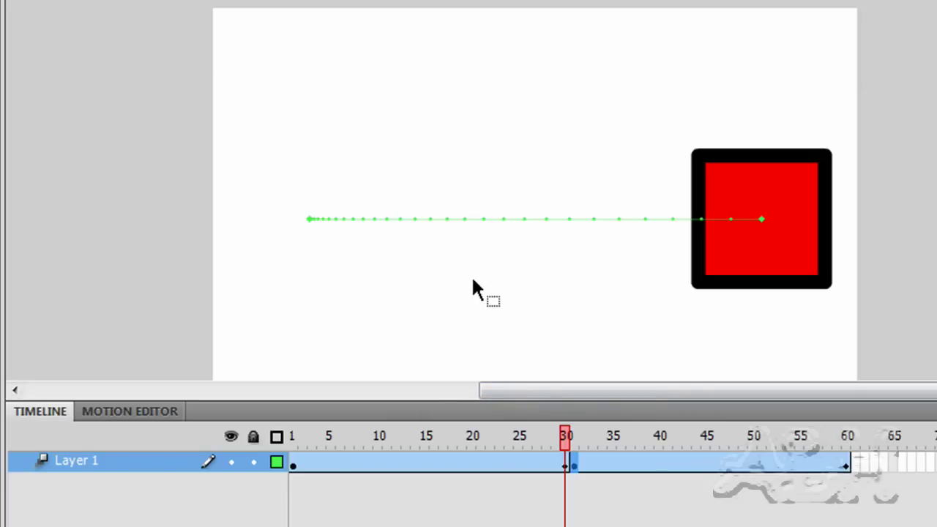
key(Return)
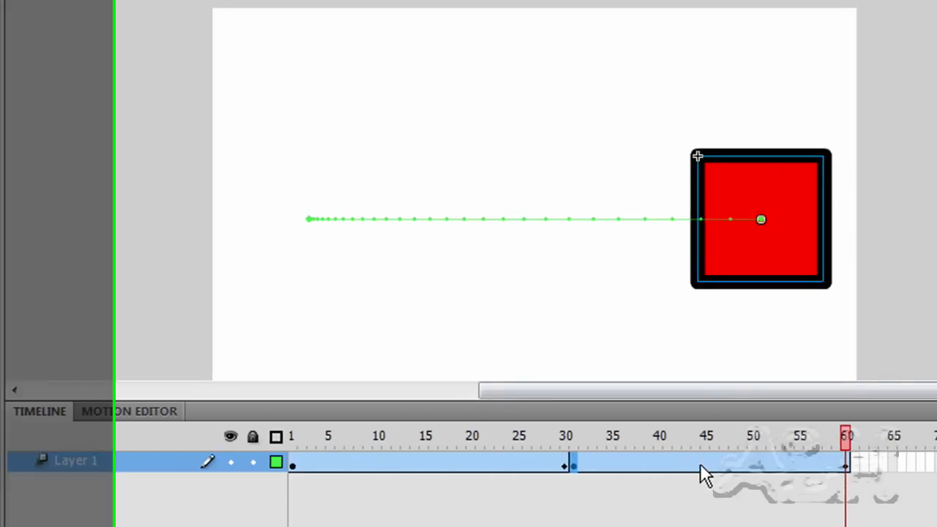
- Reverse the keyframes of the frames 31–60 tween and play it back to confirm the square returns
click(701, 463)
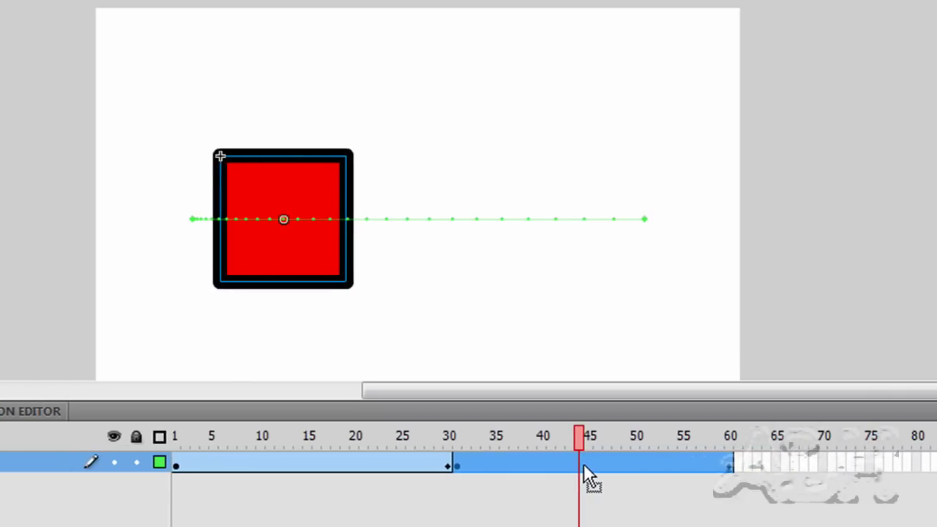
right_click(583, 464)
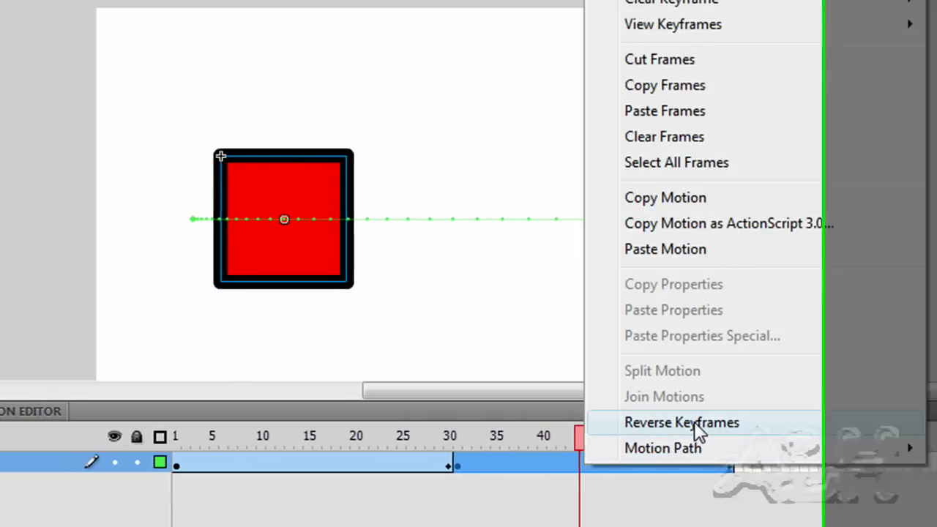
click(694, 423)
click(636, 461)
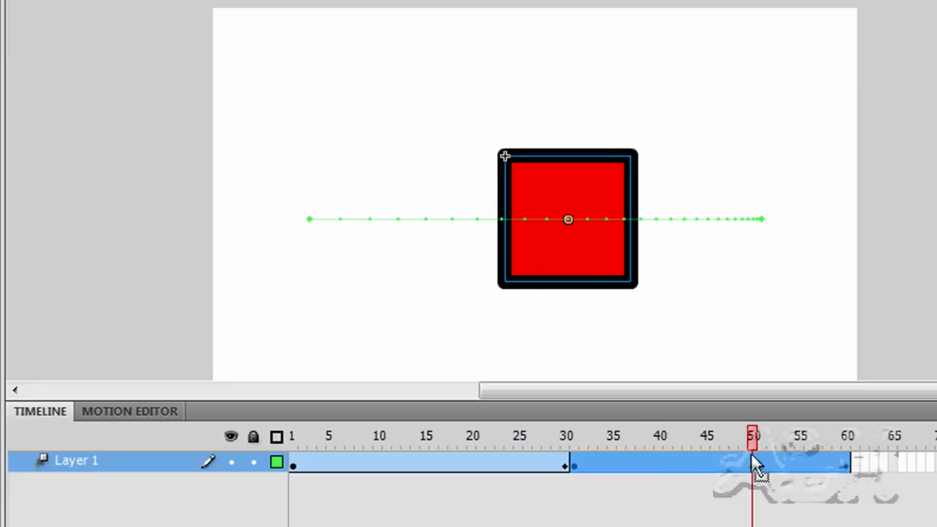
key(Return)
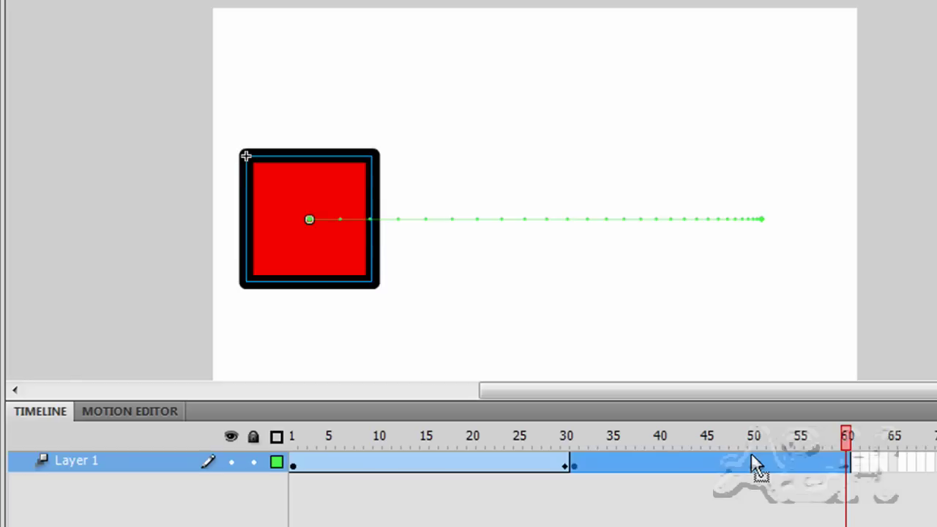
click(750, 458)
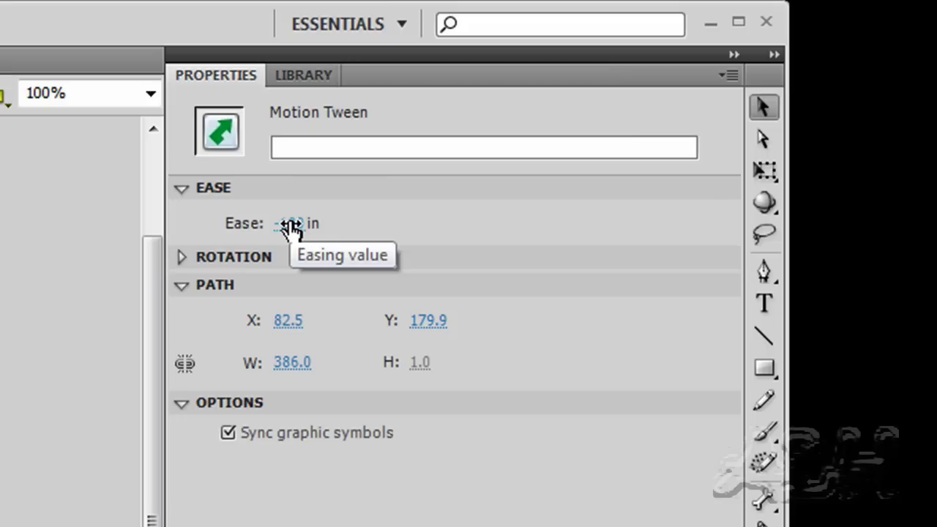
- Give the second tween an Ease of 100 (out) and play the timeline to watch the square
click(292, 225)
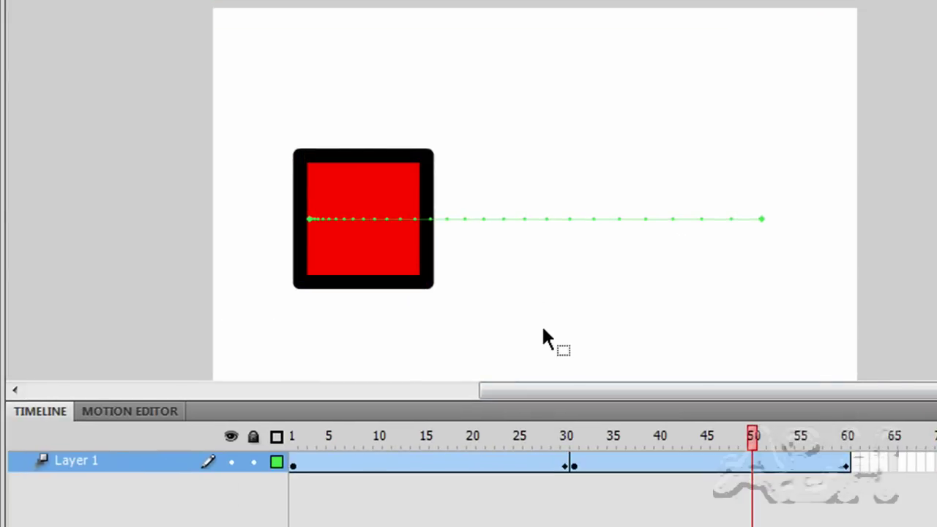
key(Return)
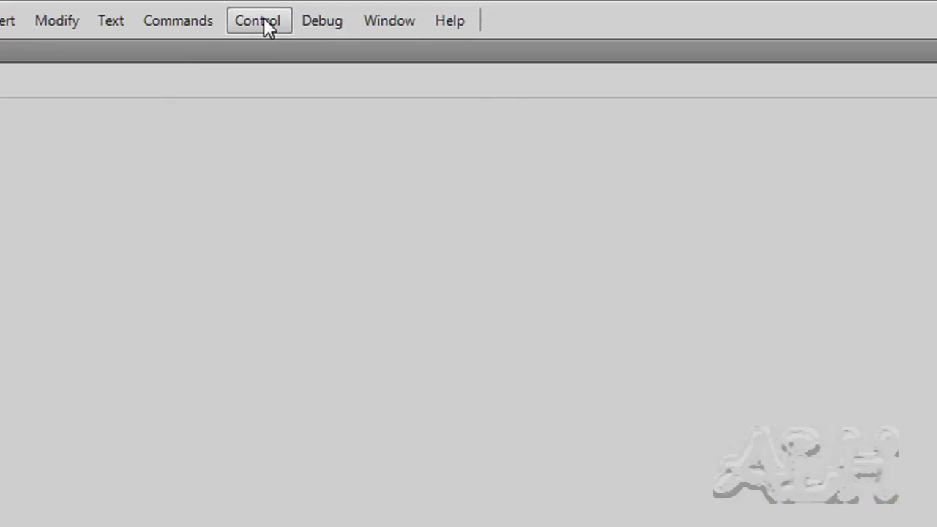
click(260, 20)
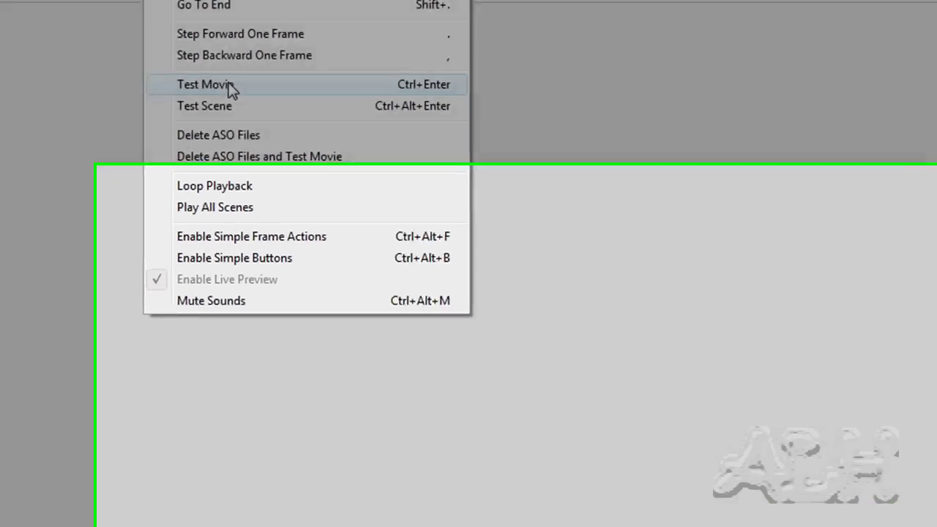
click(330, 196)
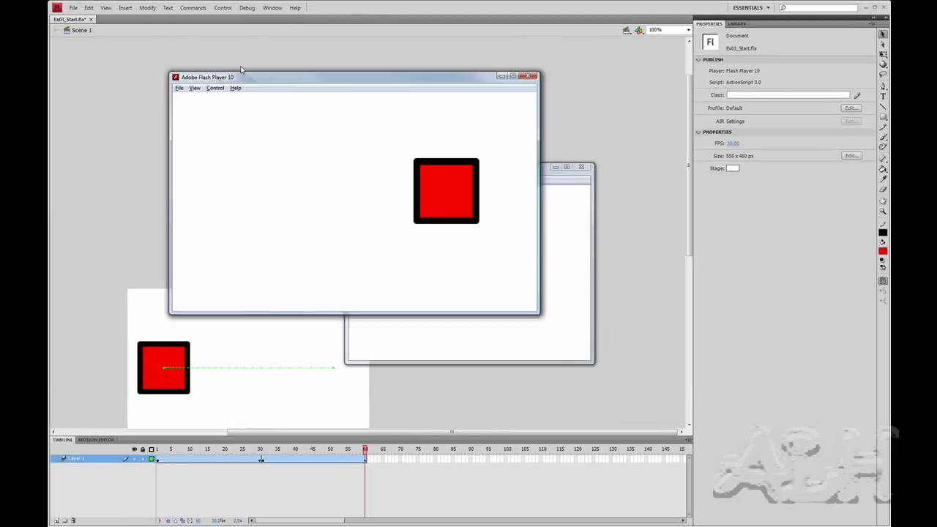
drag(240, 69, 123, 20)
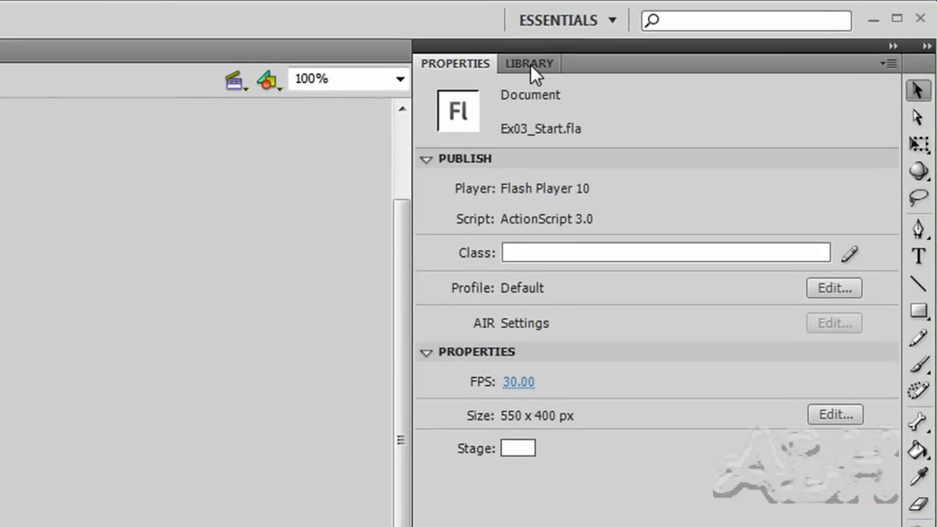
click(530, 63)
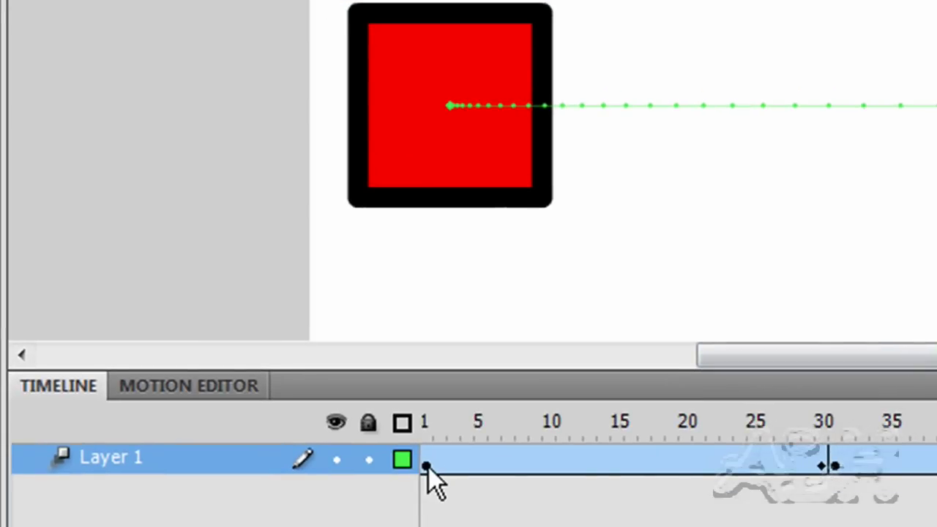
click(428, 467)
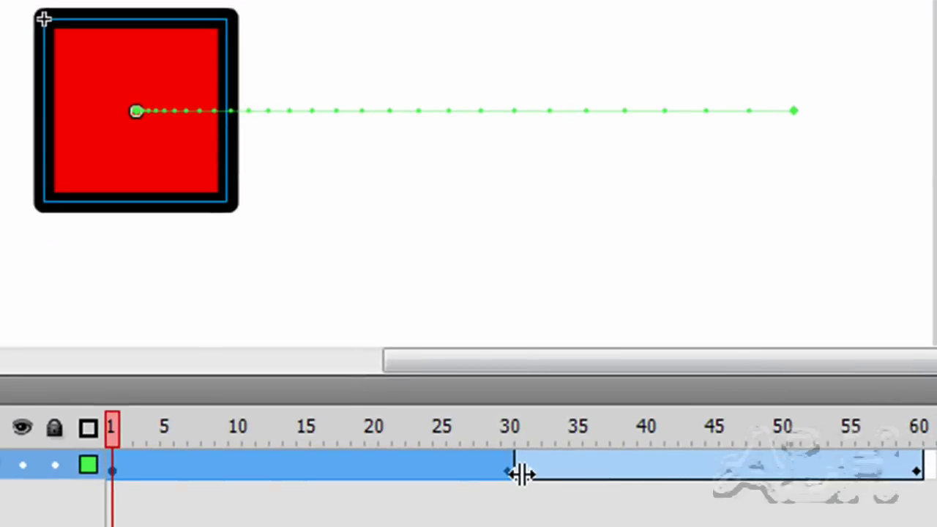
drag(521, 472, 662, 326)
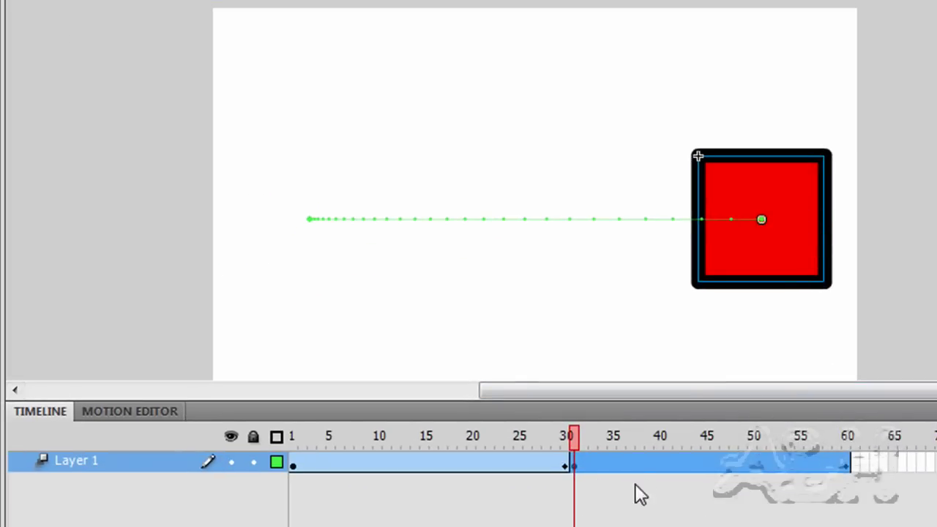
click(348, 469)
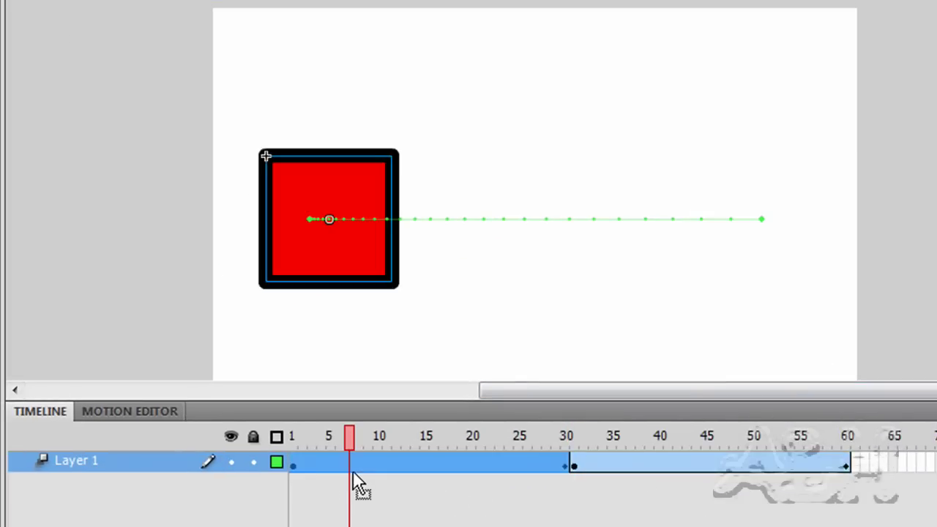
click(293, 467)
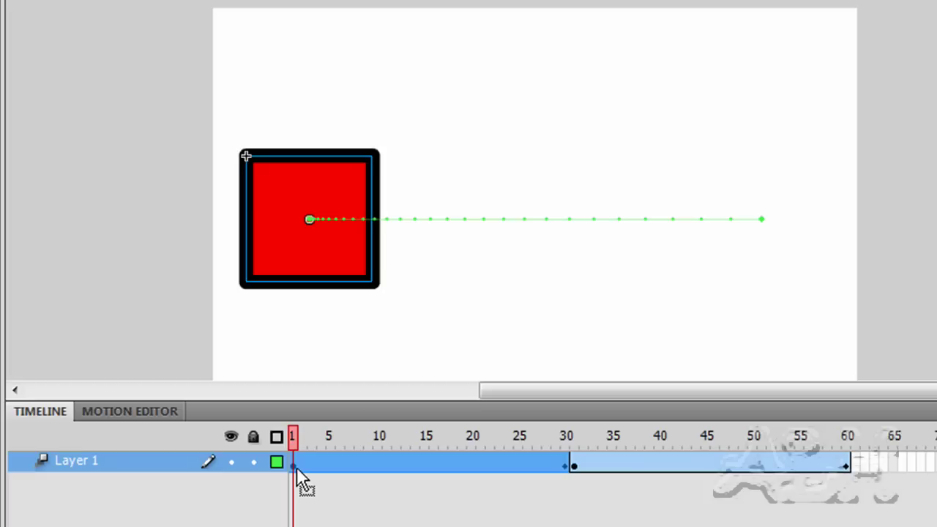
click(564, 466)
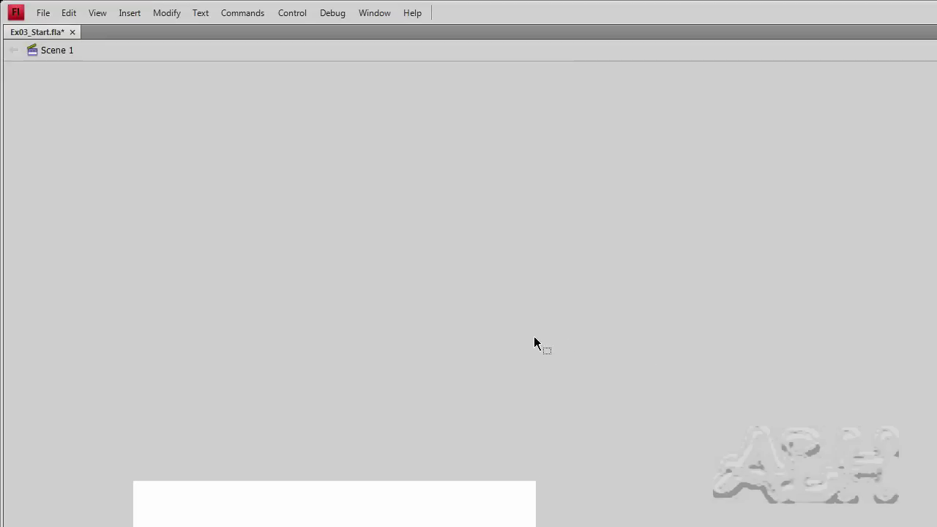
- Save the document as Ex03_Practice.fla by replacing Start with Practice in the file name
click(43, 15)
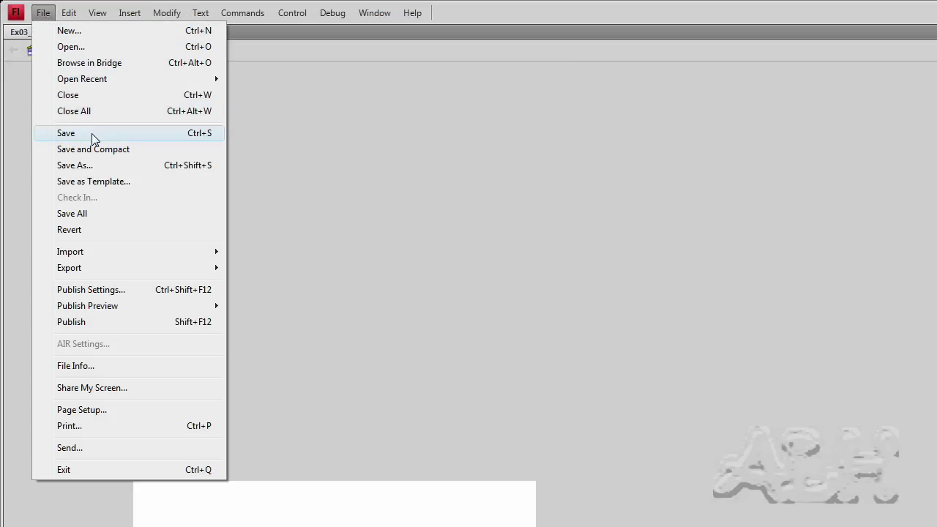
click(88, 166)
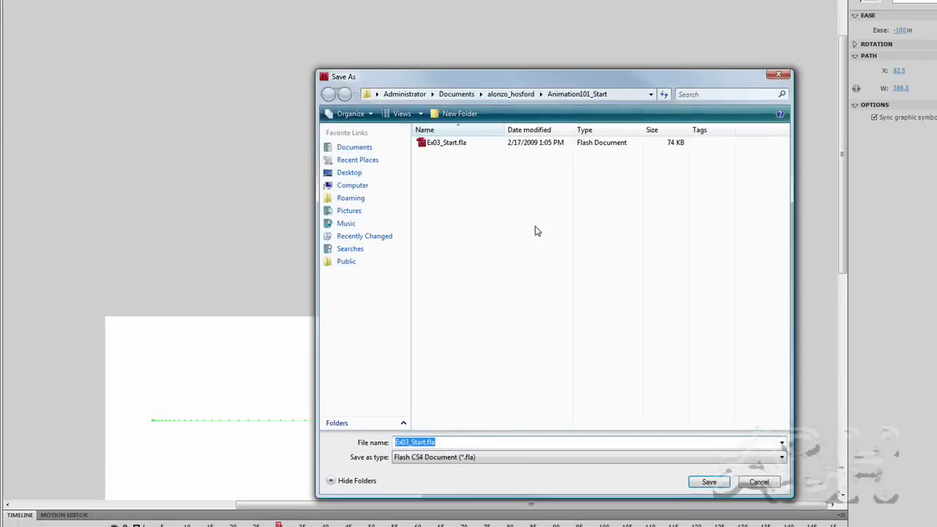
click(446, 145)
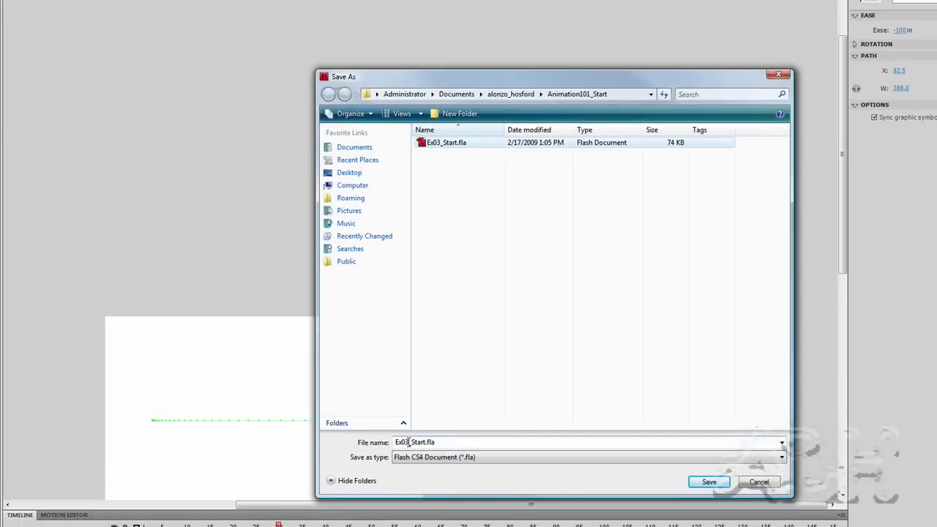
double_click(410, 442)
click(410, 442)
drag(410, 443, 427, 443)
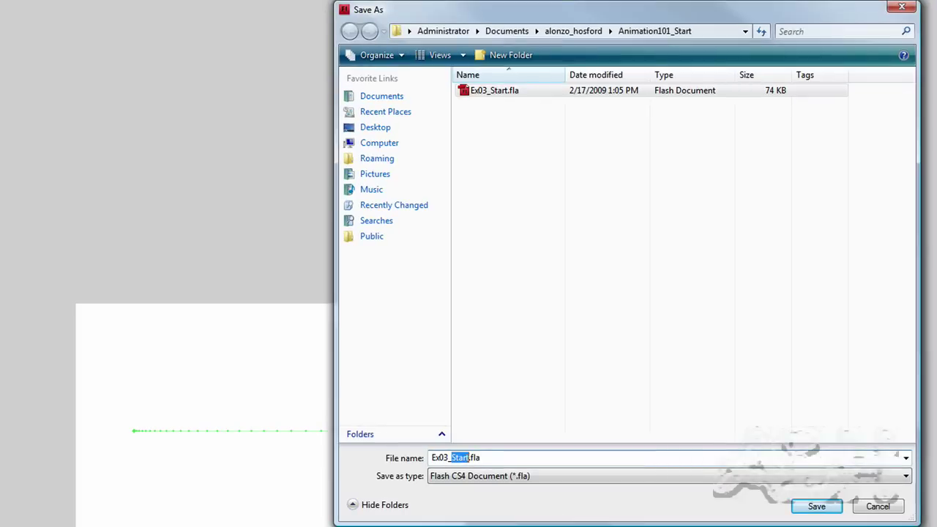
text(Prac)
text(tic)
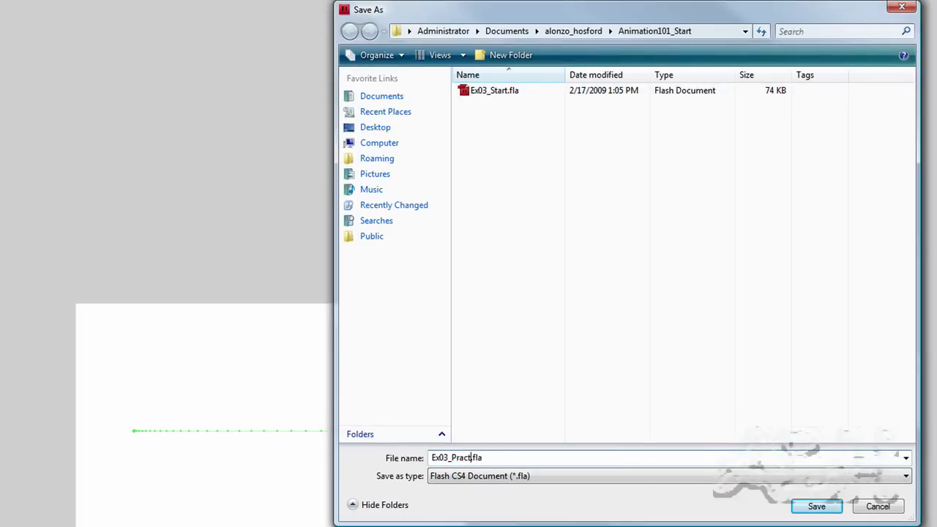
text(e)
key(Return)
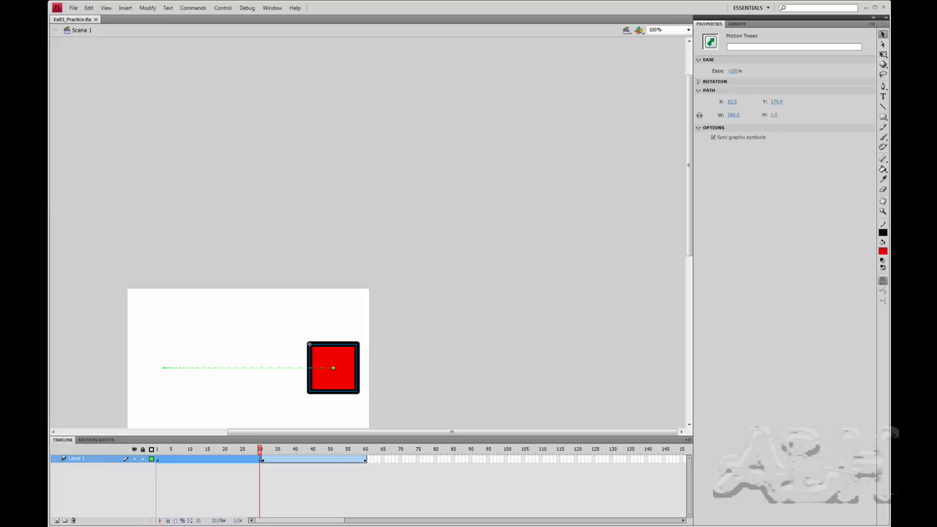